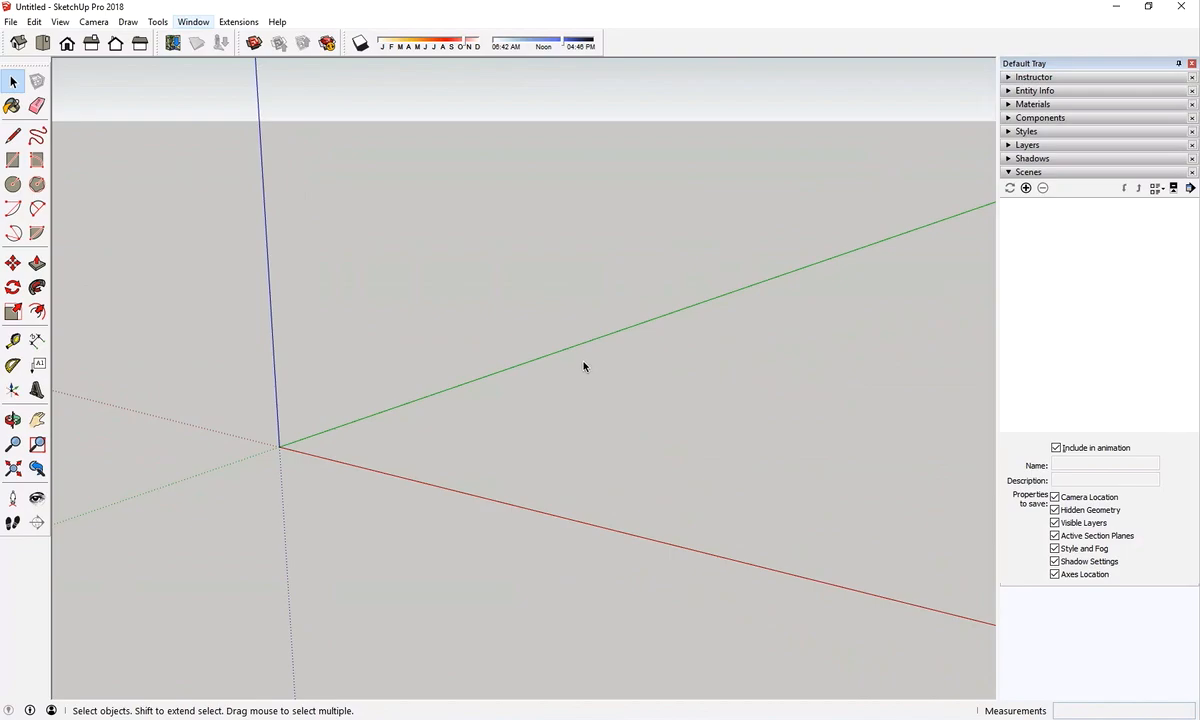
Draw a closed irregular outline of eight connected line segments at random angles near the green axis
{"action": "left_click", "coordinate": [15, 138]}
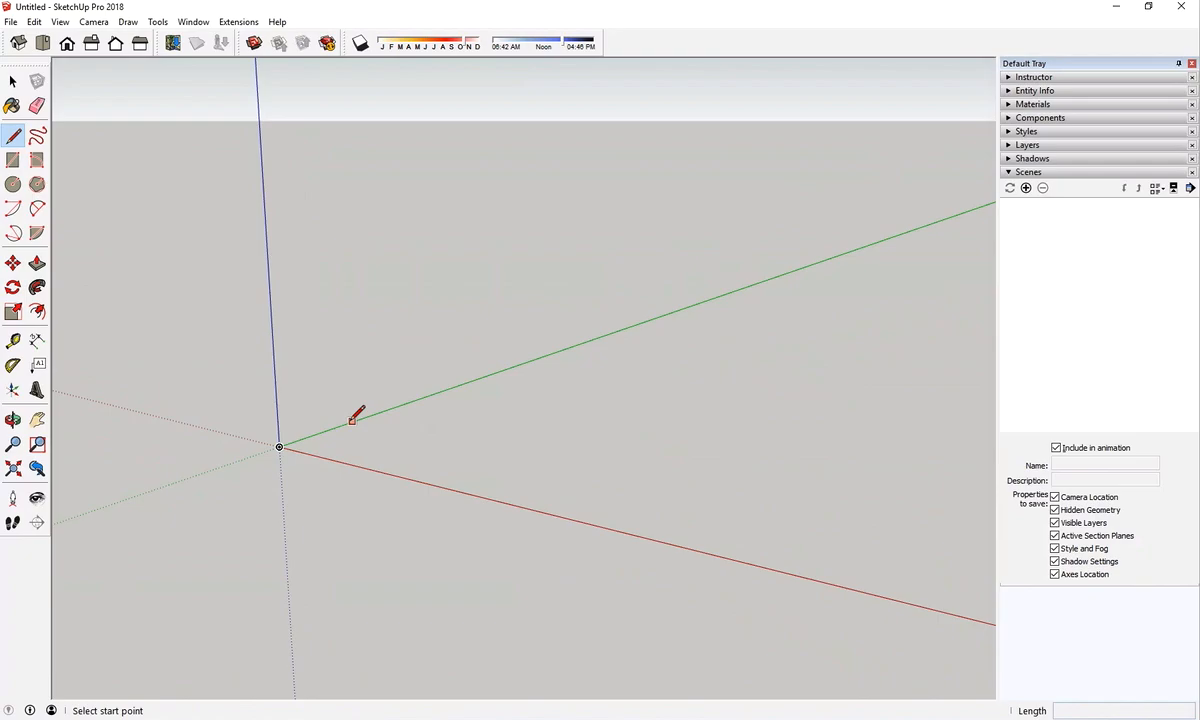
{"action": "left_click", "coordinate": [359, 419]}
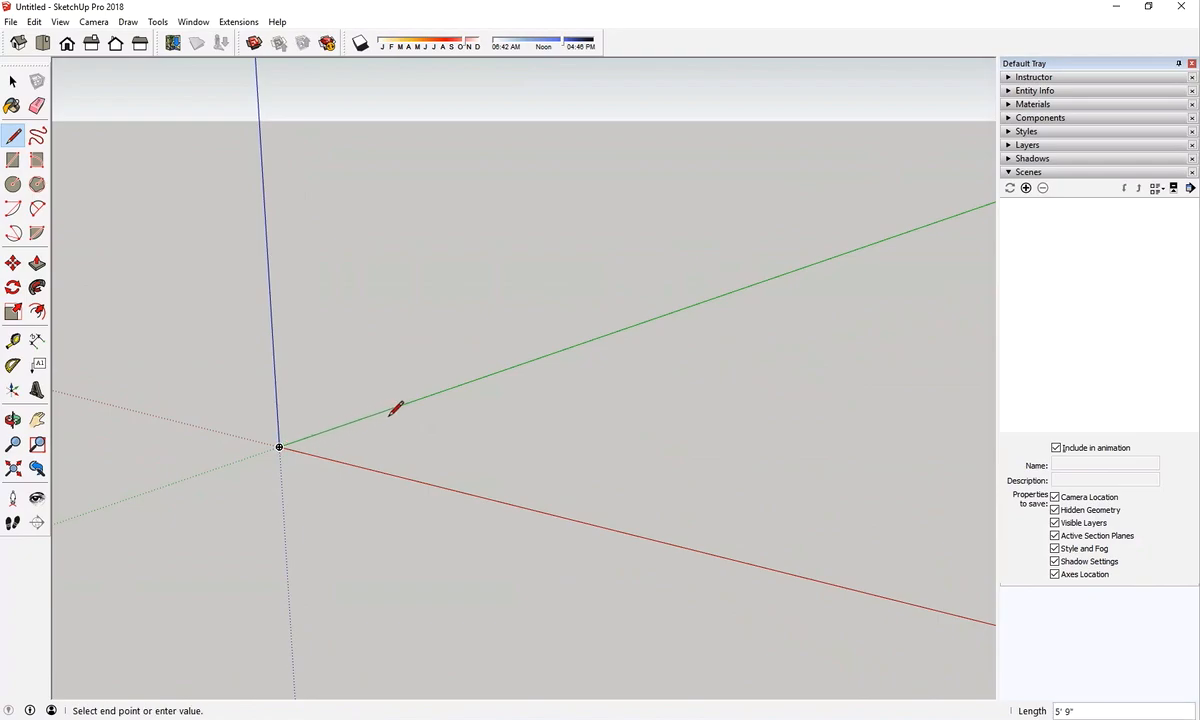
{"action": "key", "text": "Escape"}
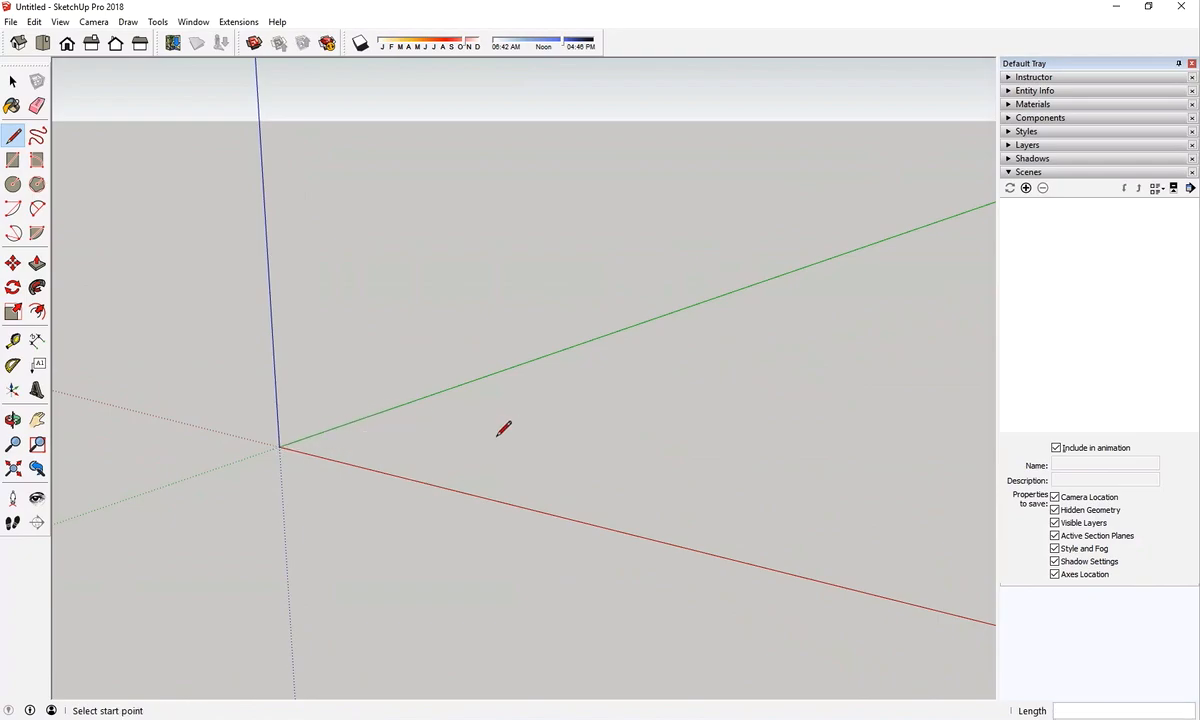
{"action": "left_click", "coordinate": [465, 441]}
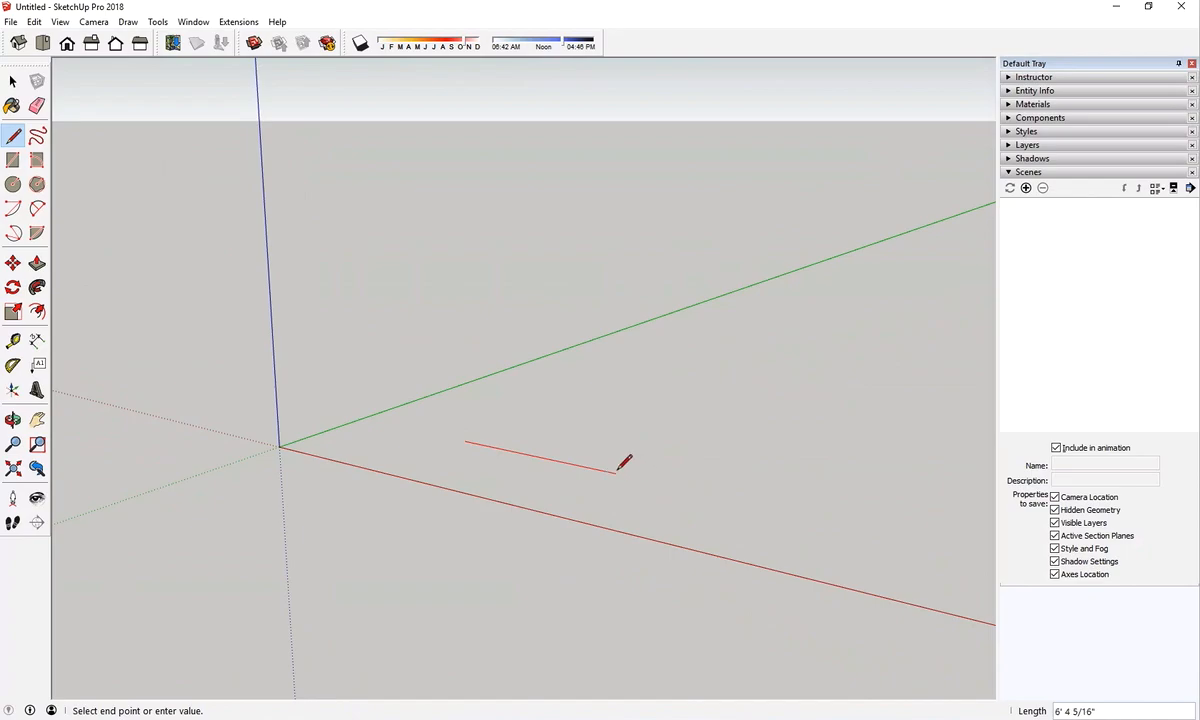
{"action": "left_click", "coordinate": [641, 411]}
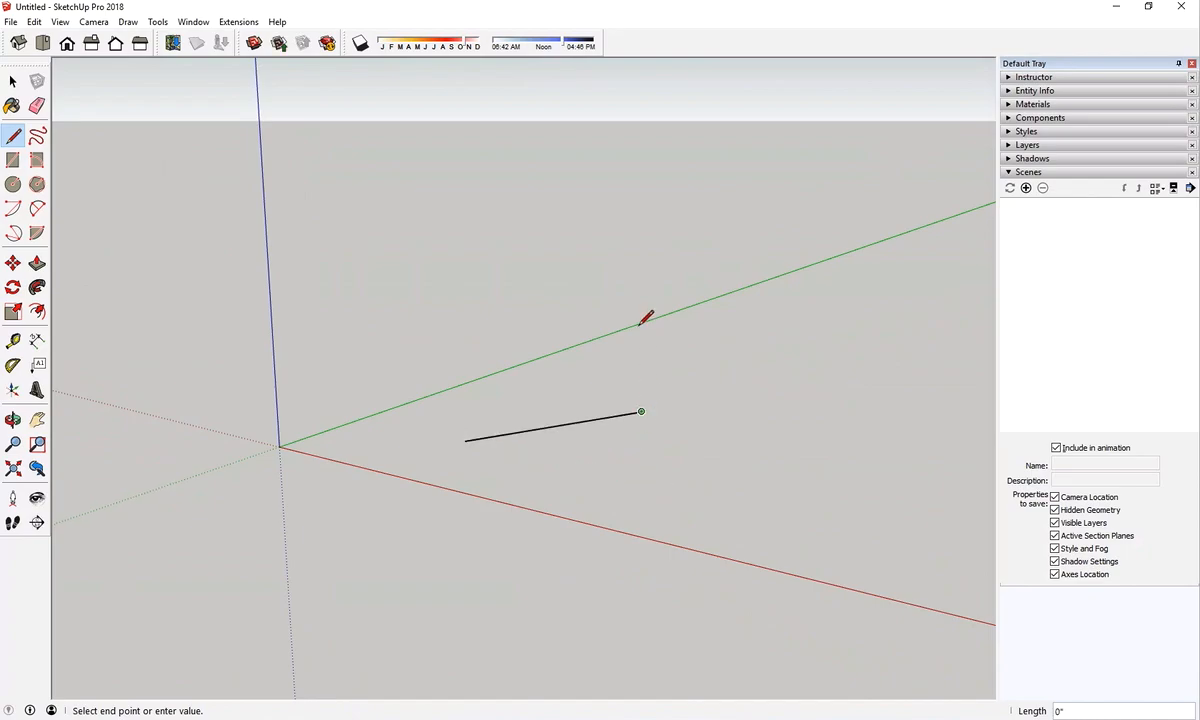
{"action": "left_click", "coordinate": [646, 235]}
{"action": "left_click", "coordinate": [563, 313]}
{"action": "left_click", "coordinate": [497, 332]}
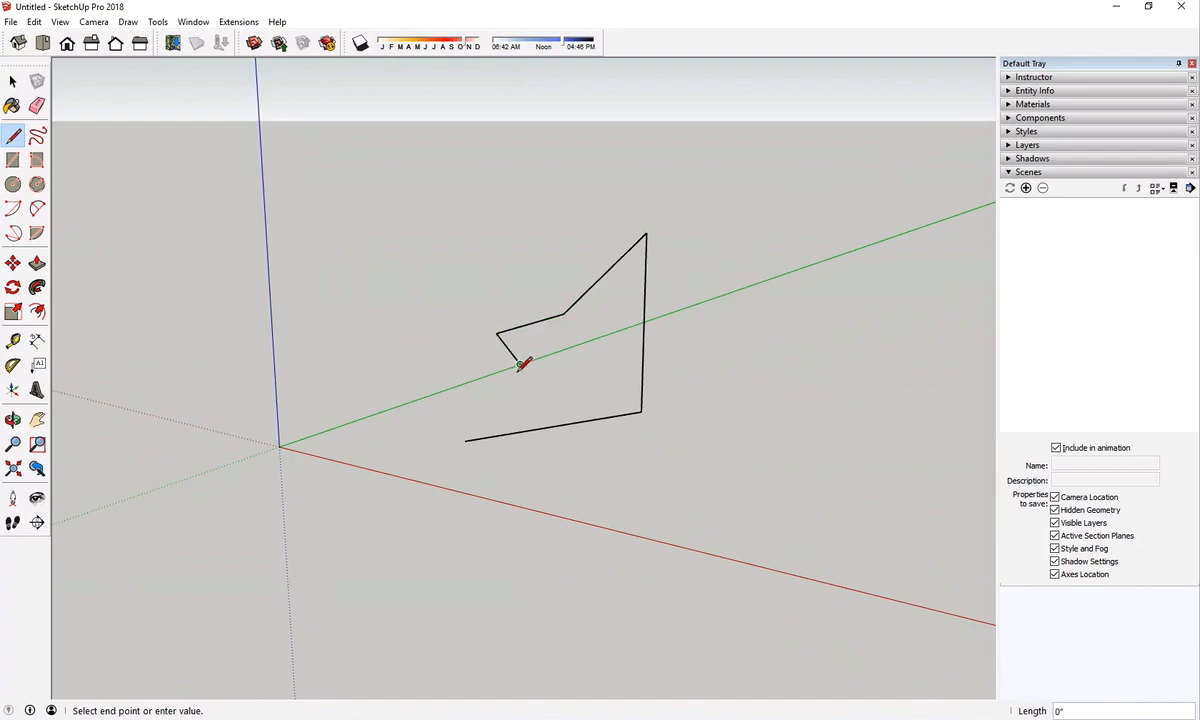
{"action": "left_click", "coordinate": [520, 364]}
{"action": "left_click", "coordinate": [520, 384]}
{"action": "left_click", "coordinate": [386, 367]}
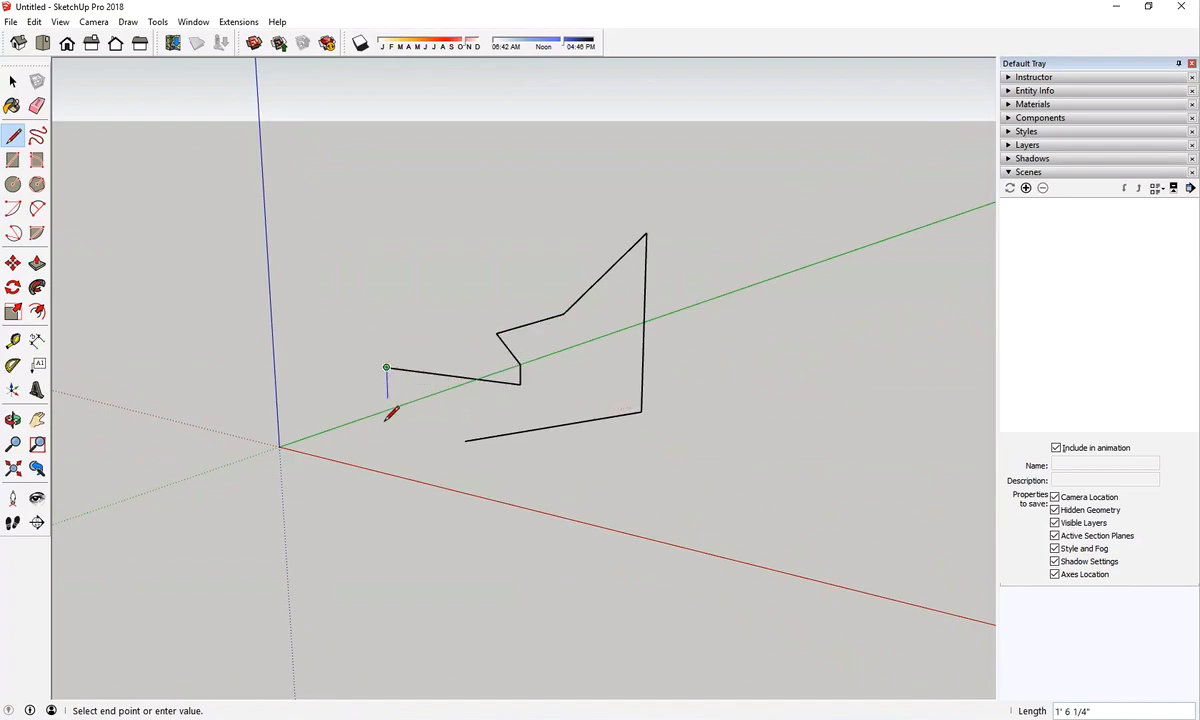
{"action": "left_click", "coordinate": [463, 439]}
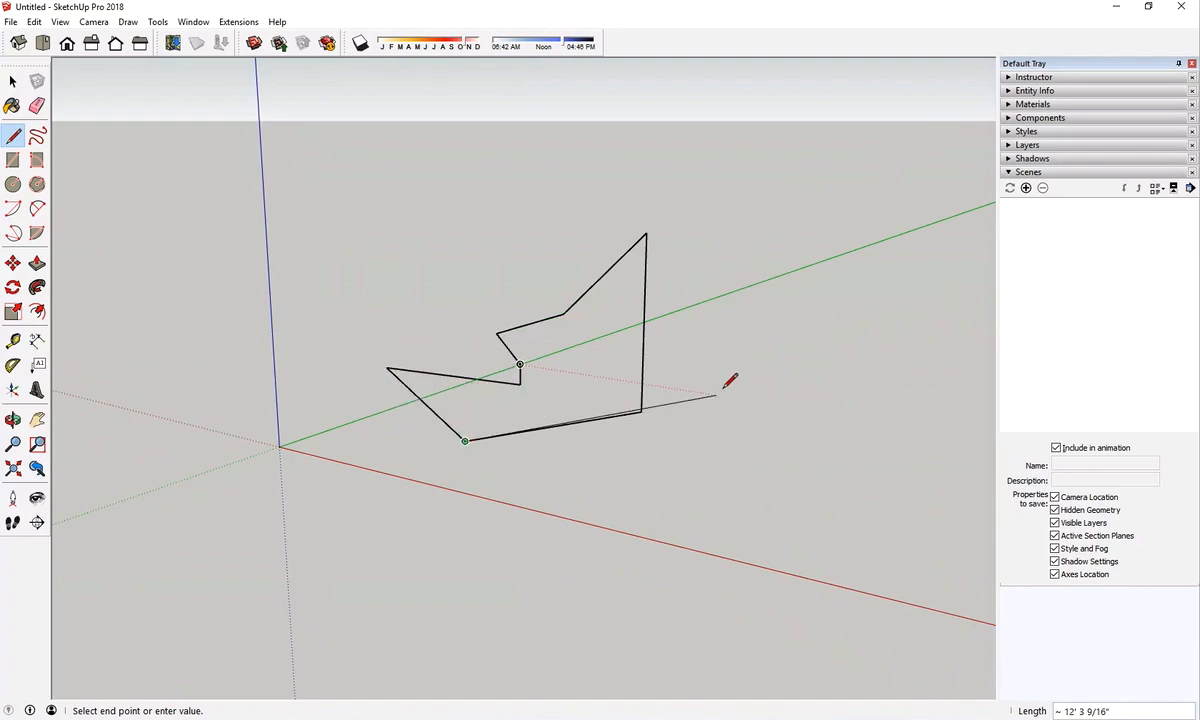
{"action": "key", "text": "Escape"}
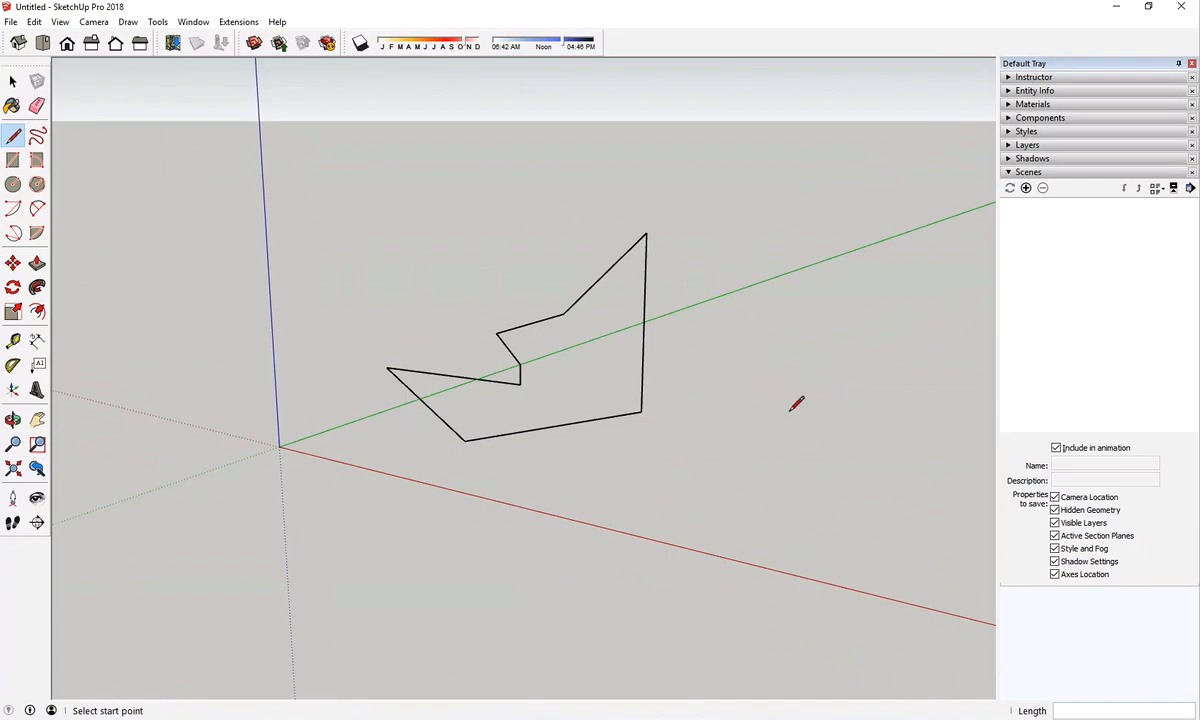
Draw a closed triangle with three lines beside the irregular outline, between the red and green axes
{"action": "left_click", "coordinate": [640, 499]}
{"action": "left_click", "coordinate": [840, 320]}
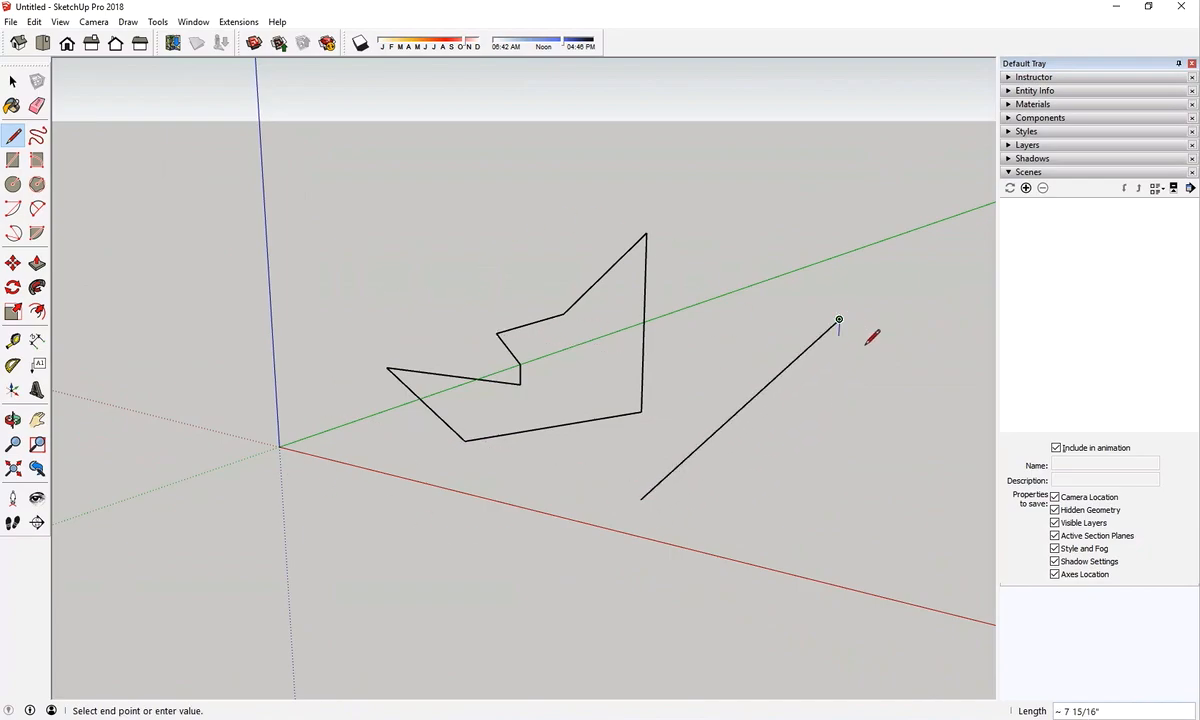
{"action": "left_click", "coordinate": [945, 397]}
{"action": "left_click", "coordinate": [641, 499]}
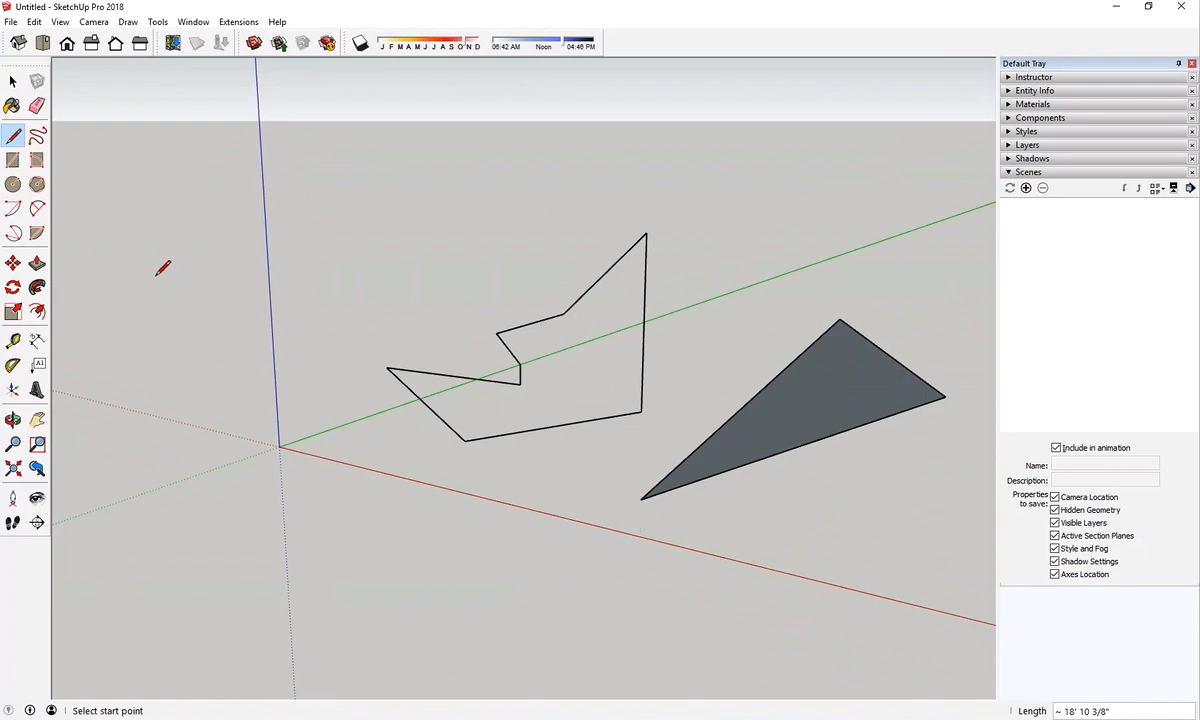
Delete the irregular outline and the triangle from the model
{"action": "mouse_move", "coordinate": [731, 301]}
{"action": "middle_mouse_down"}
{"action": "mouse_move", "coordinate": [758, 361]}
{"action": "mouse_move", "coordinate": [740, 457]}
{"action": "mouse_move", "coordinate": [777, 287]}
{"action": "mouse_move", "coordinate": [841, 204]}
{"action": "mouse_move", "coordinate": [881, 429]}
{"action": "mouse_move", "coordinate": [766, 353]}
{"action": "mouse_move", "coordinate": [774, 308]}
{"action": "mouse_move", "coordinate": [769, 337]}
{"action": "mouse_move", "coordinate": [723, 388]}
{"action": "mouse_move", "coordinate": [458, 400]}
{"action": "mouse_move", "coordinate": [627, 268]}
{"action": "mouse_move", "coordinate": [830, 324]}
{"action": "mouse_move", "coordinate": [852, 225]}
{"action": "mouse_move", "coordinate": [873, 214]}
{"action": "mouse_move", "coordinate": [900, 236]}
{"action": "mouse_move", "coordinate": [771, 292]}
{"action": "mouse_move", "coordinate": [663, 282]}
{"action": "mouse_move", "coordinate": [728, 303]}
{"action": "middle_mouse_up"}
{"action": "middle_click_drag", "start_coordinate": [635, 455], "coordinate": [670, 447]}
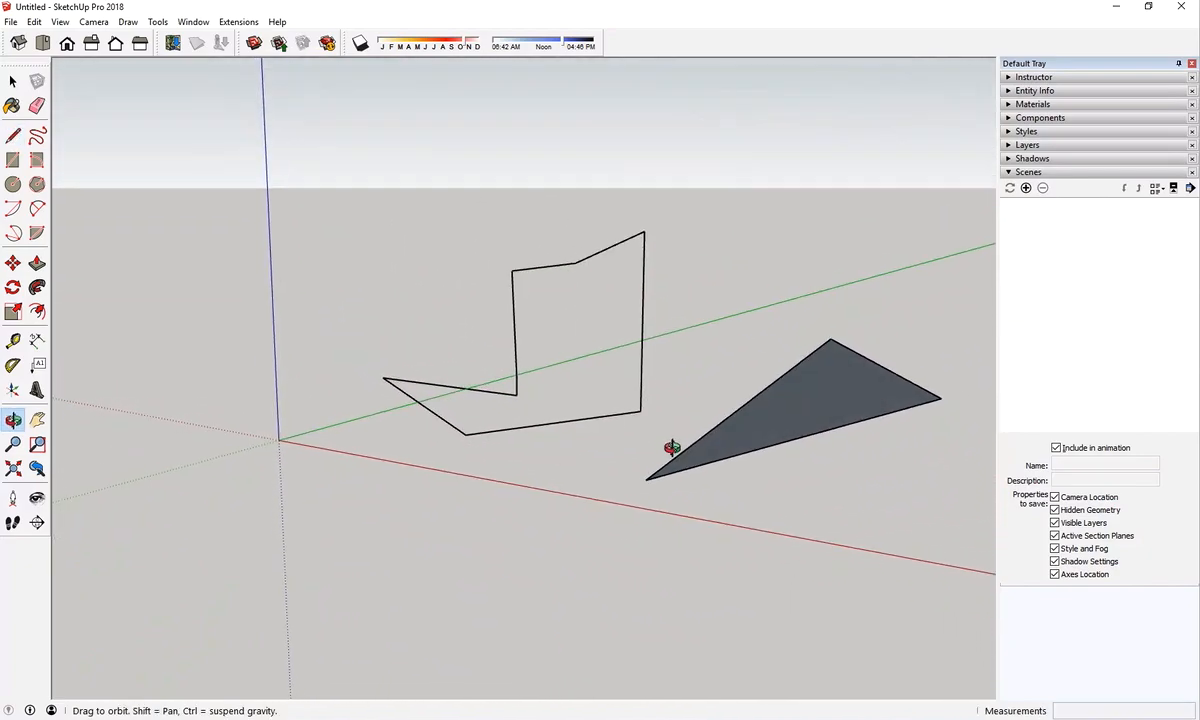
{"action": "key", "text": "l"}
{"action": "middle_click_drag", "start_coordinate": [803, 375], "coordinate": [887, 383]}
{"action": "key", "text": "space"}
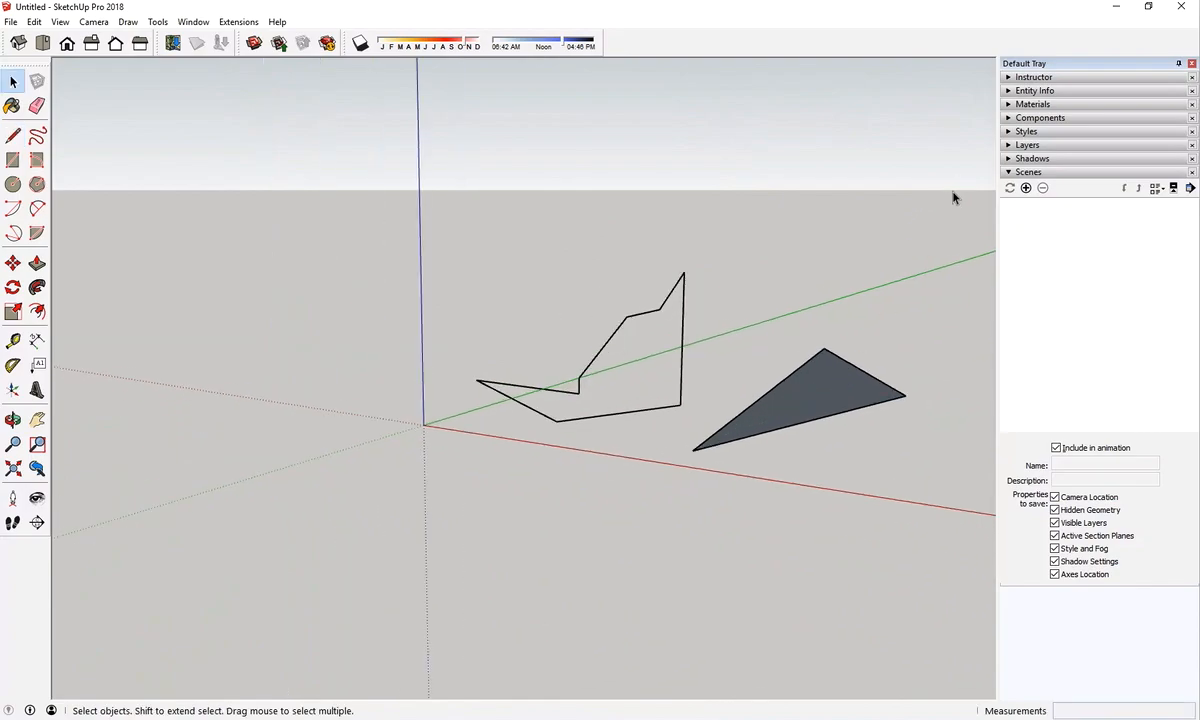
{"action": "left_click_drag", "start_coordinate": [956, 182], "coordinate": [368, 568]}
{"action": "scroll", "coordinate": [368, 568], "scroll_direction": "down", "scroll_amount": 1}
{"action": "key", "text": "Delete"}
{"action": "middle_click_drag", "start_coordinate": [886, 314], "coordinate": [897, 454]}
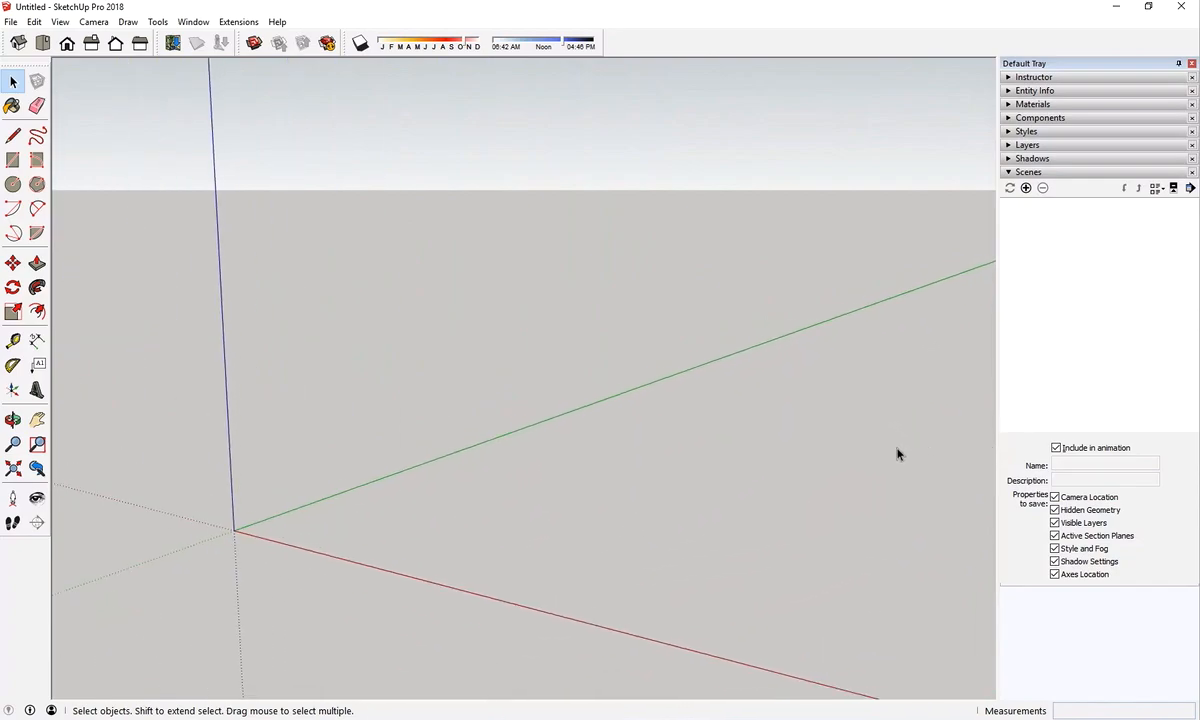
Draw a 20' line parallel to the green axis, starting on the ground between the red and green axes
{"action": "left_click", "coordinate": [11, 138]}
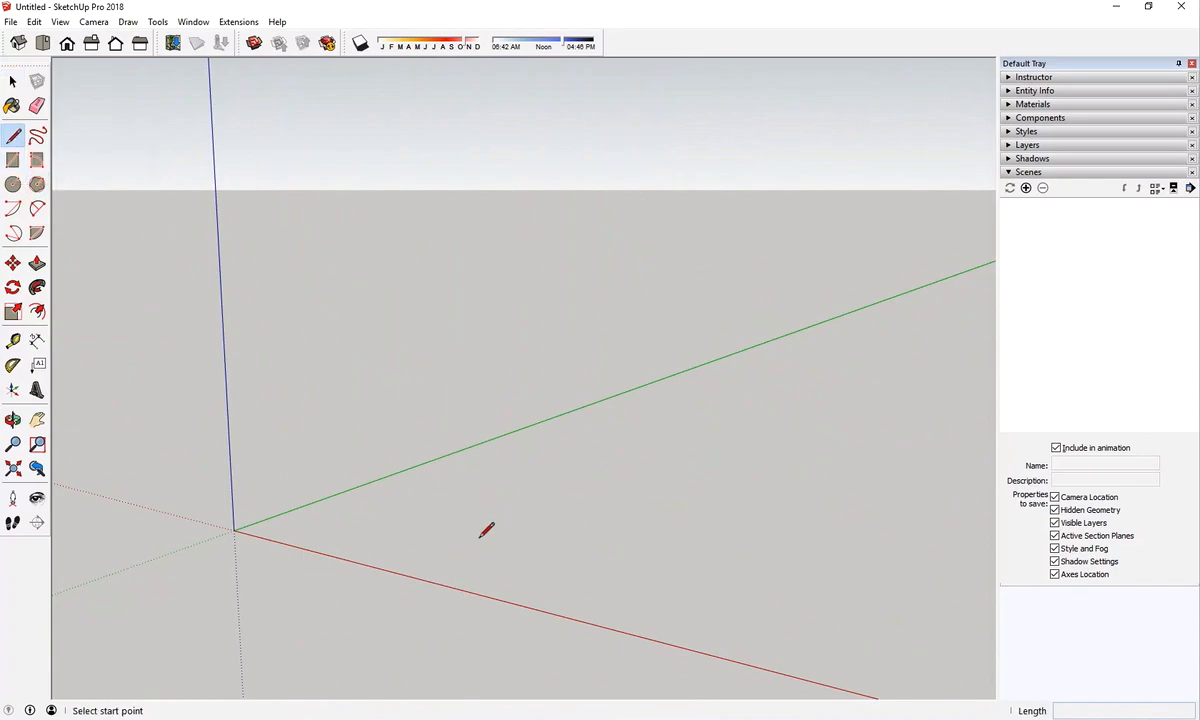
{"action": "left_click", "coordinate": [425, 529]}
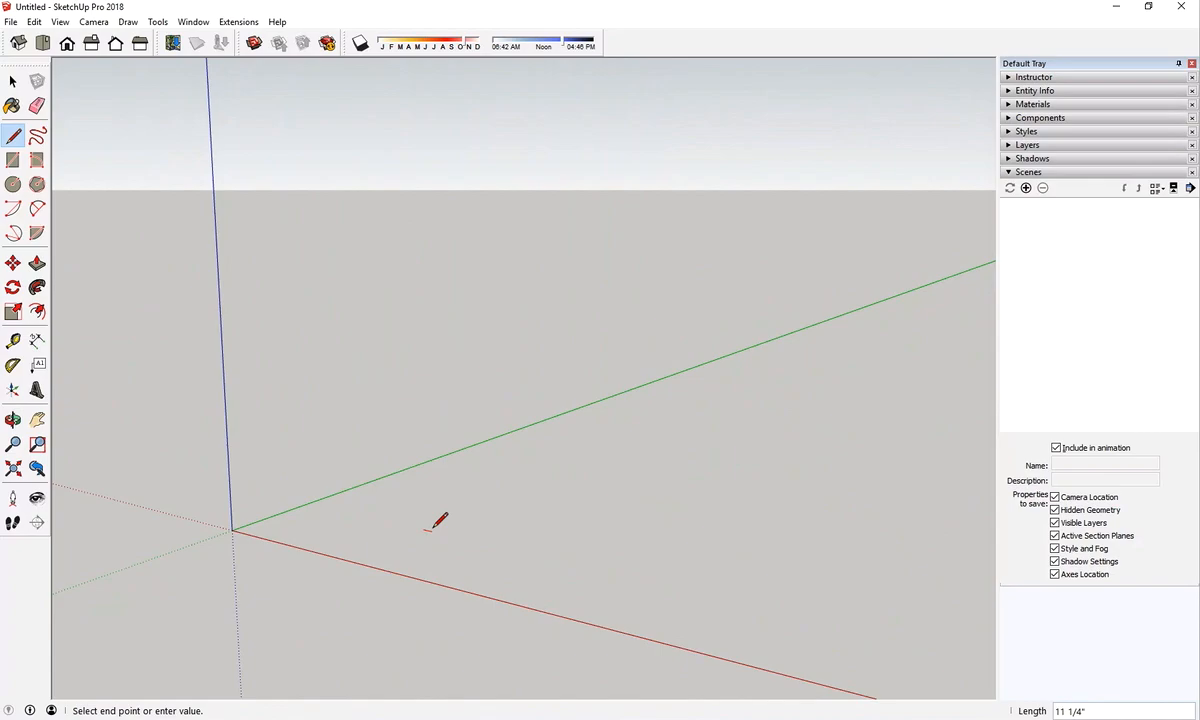
{"action": "left_click", "coordinate": [676, 420]}
{"action": "key", "text": "Left"}
{"action": "key", "text": "Left"}
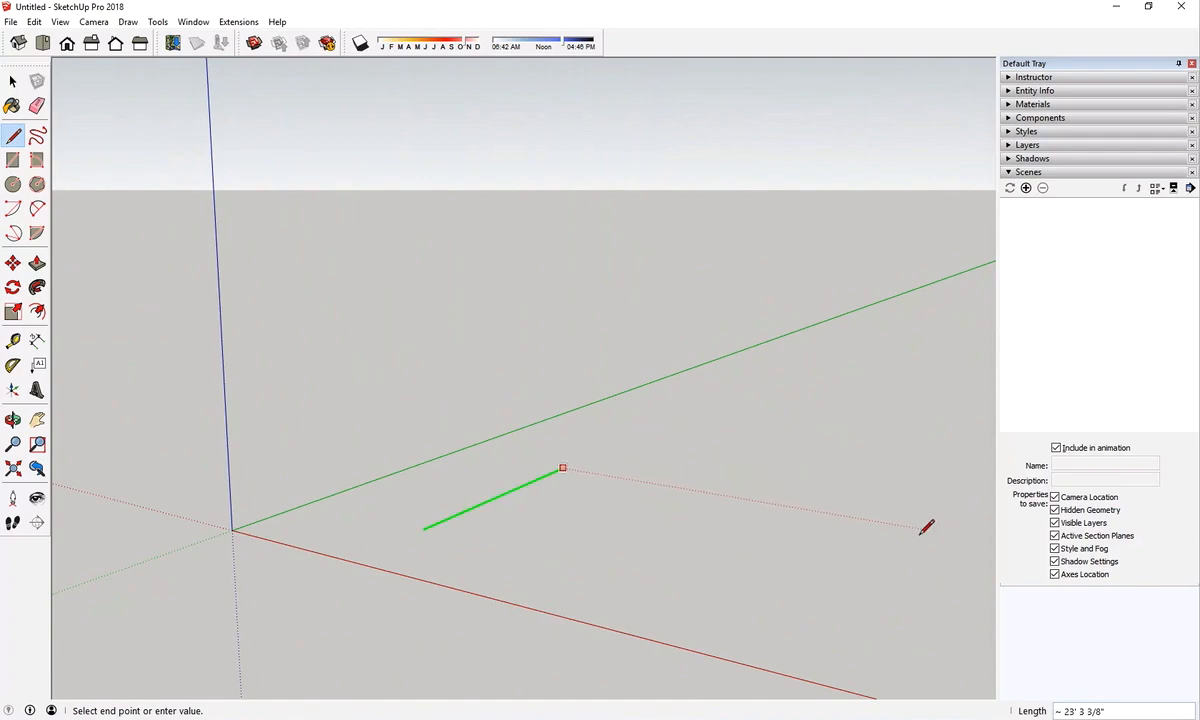
{"action": "left_click", "coordinate": [700, 419]}
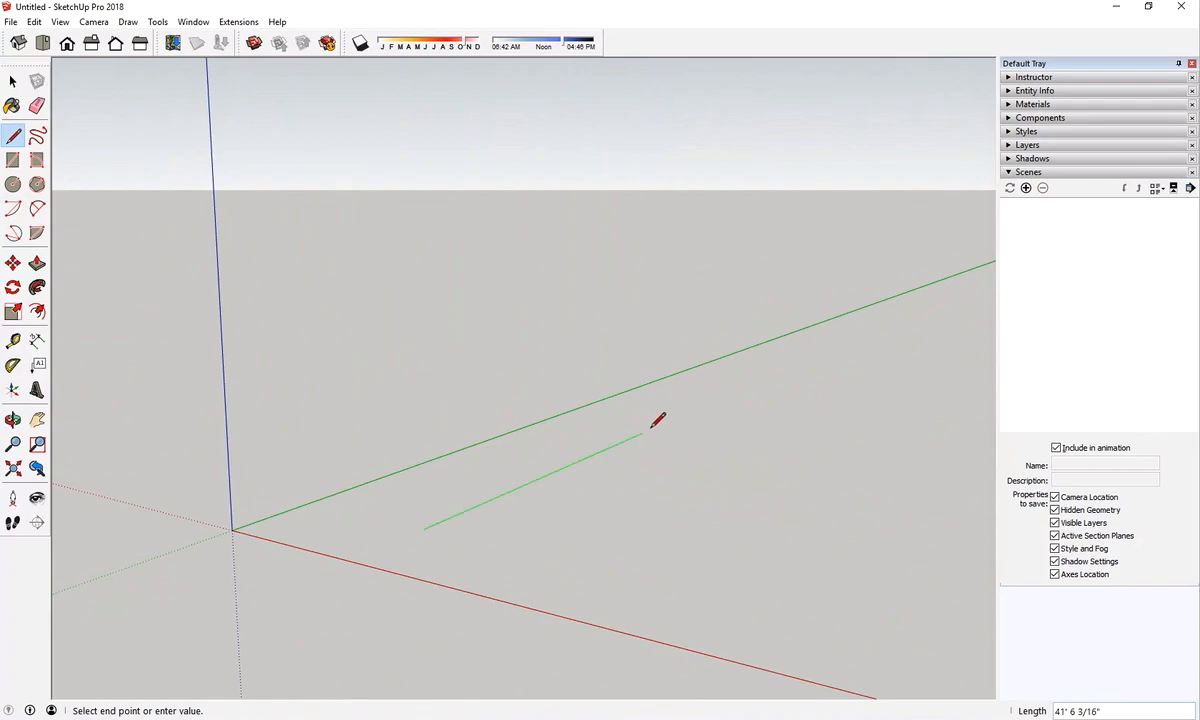
{"action": "type", "text": "20"}
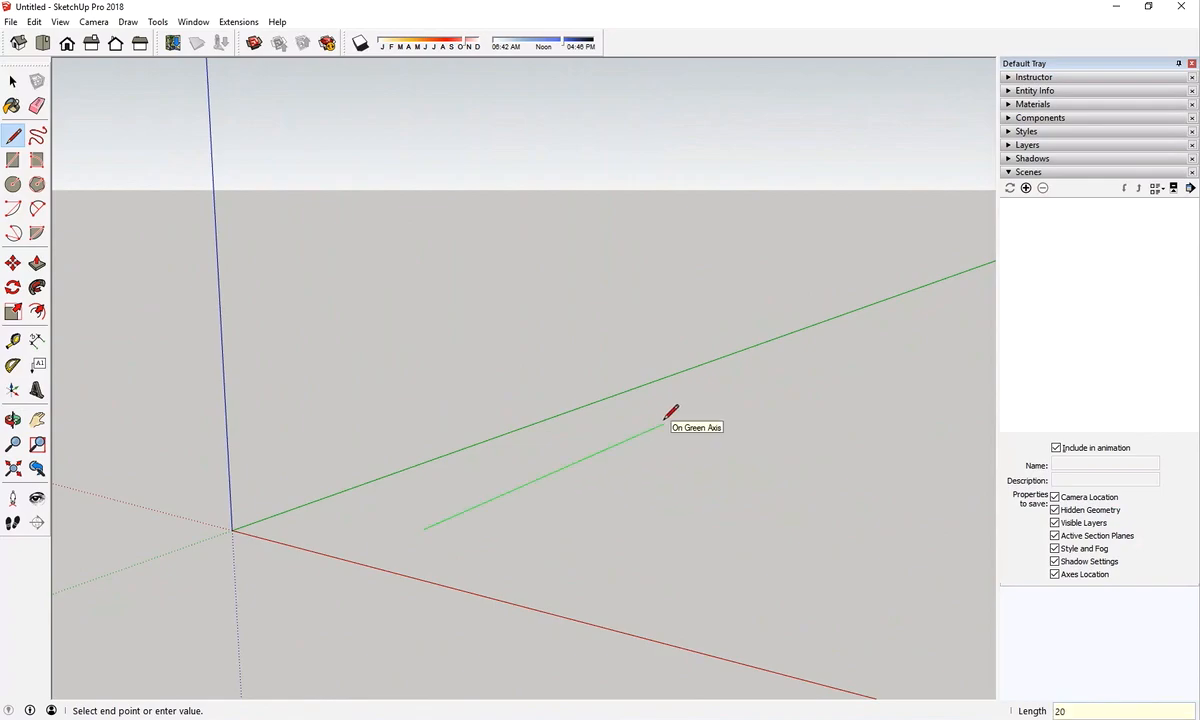
{"action": "type", "text": "'"}
{"action": "key", "text": "Return"}
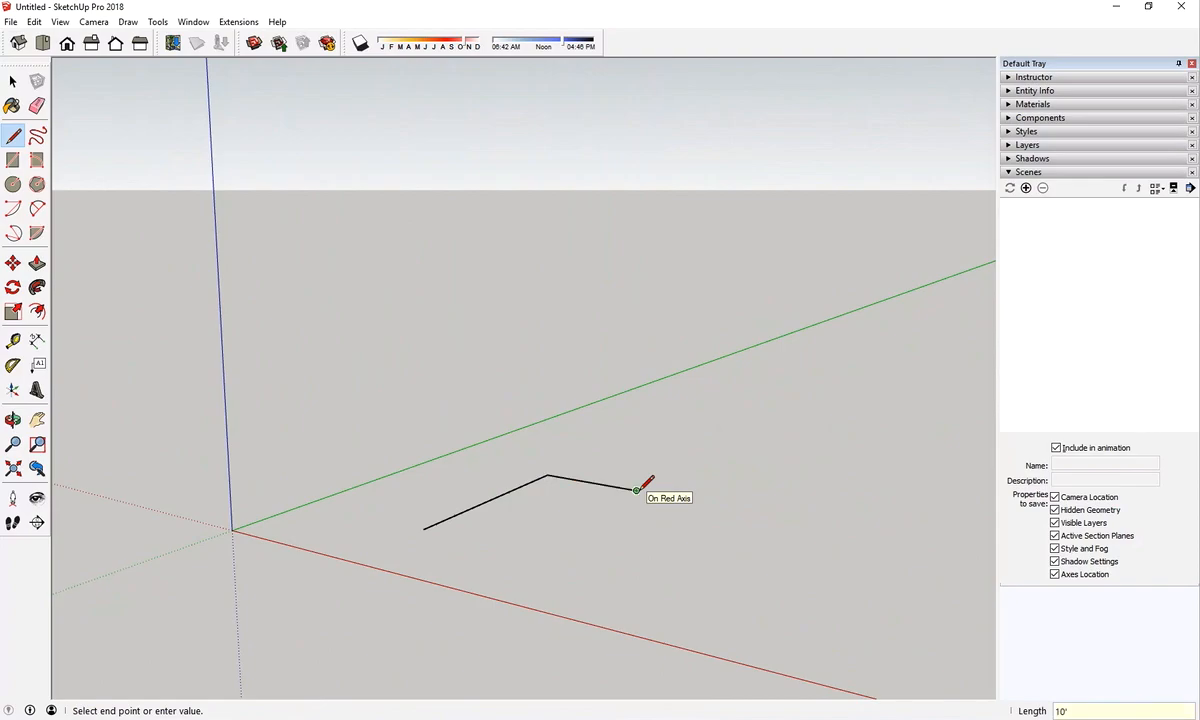
Complete a 10' by 20' rectangular floor face from the line, with its short edges parallel to the red axis
{"action": "left_click", "coordinate": [637, 490]}
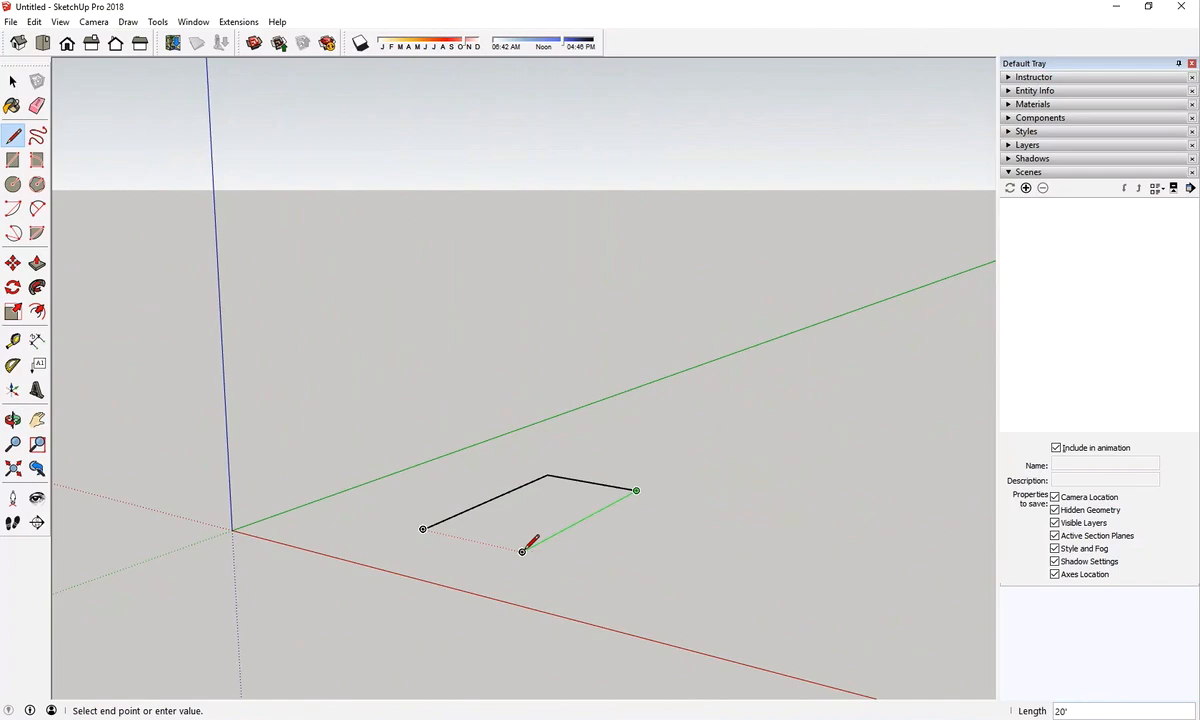
{"action": "left_click", "coordinate": [522, 551]}
{"action": "left_click", "coordinate": [423, 528]}
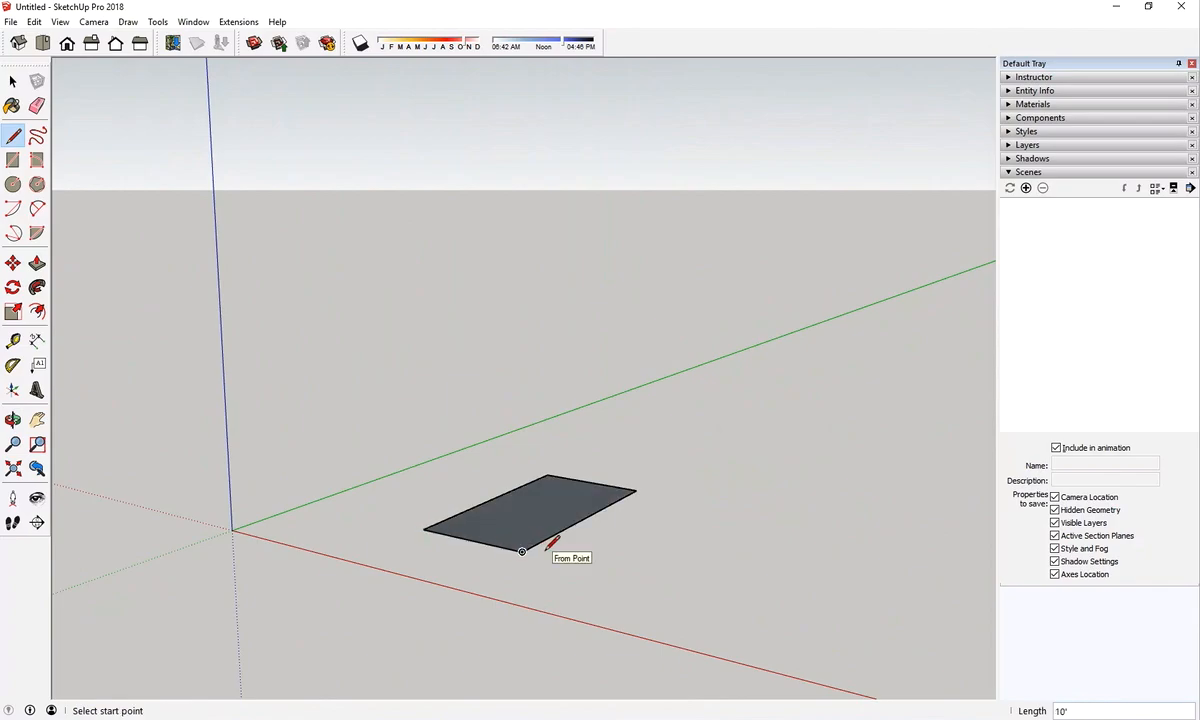
Draw a vertical end wall, 9' high and 10' wide, on the floor's far short edge
{"action": "left_click", "coordinate": [547, 475]}
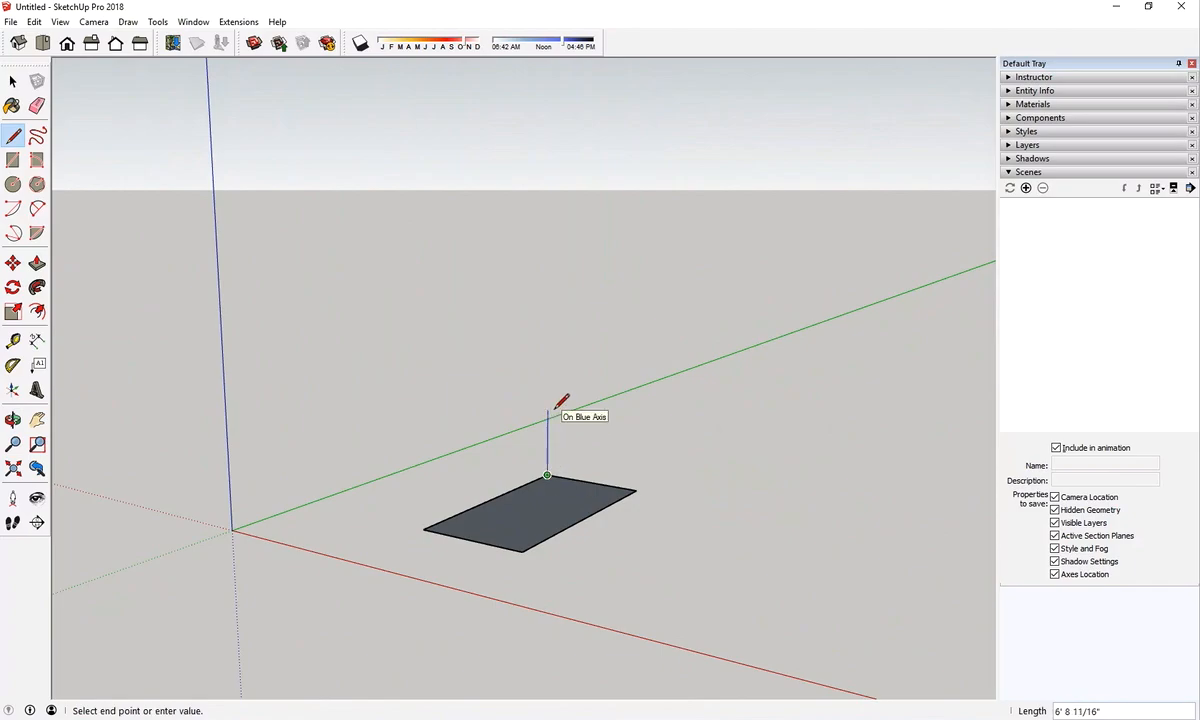
{"action": "type", "text": "9"}
{"action": "key", "text": "Return"}
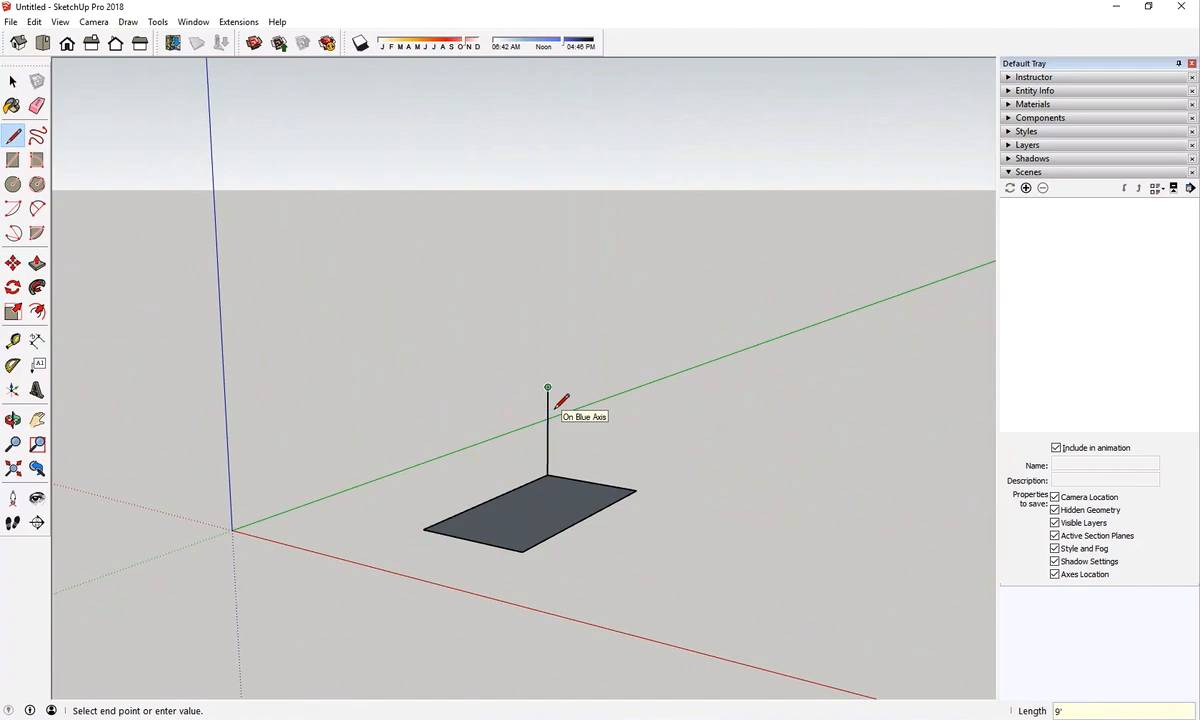
{"action": "left_click", "coordinate": [638, 398]}
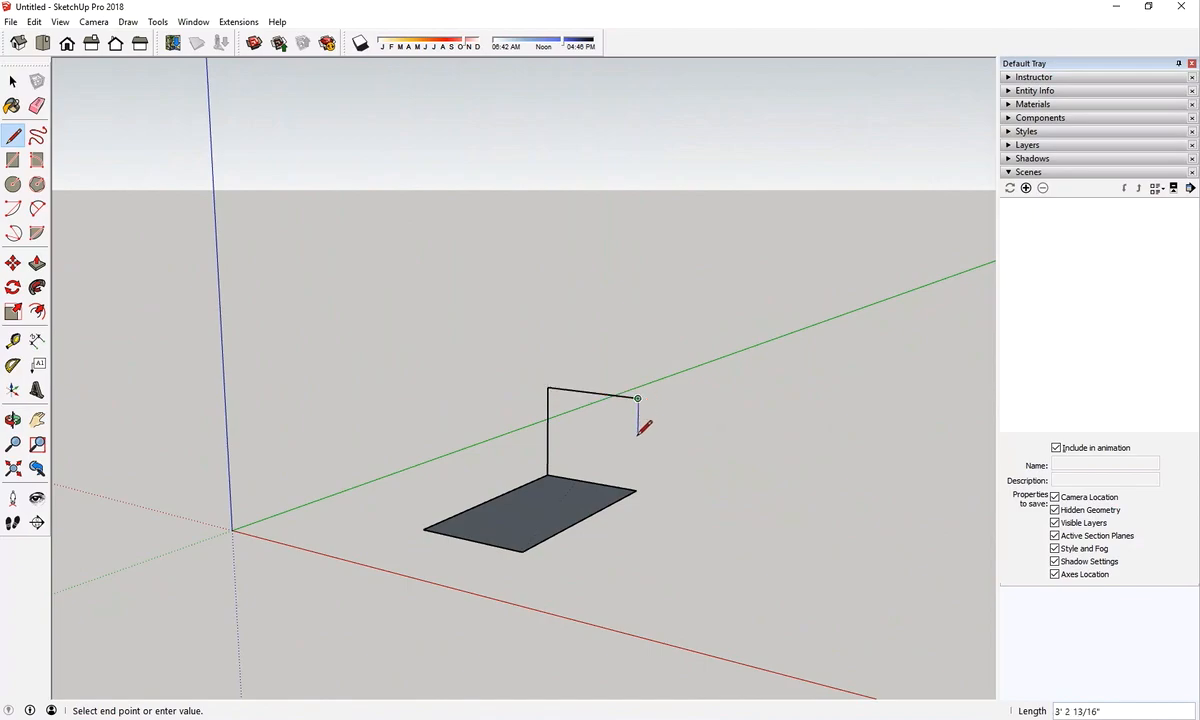
{"action": "left_click", "coordinate": [637, 490]}
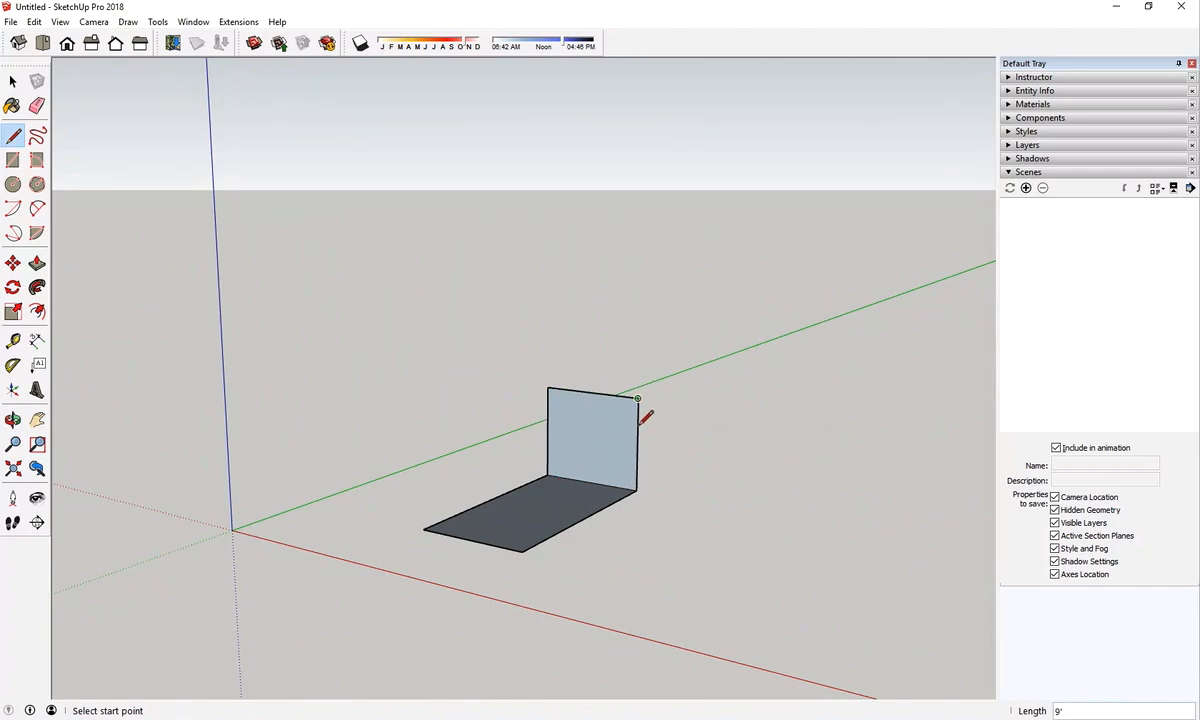
Draw a 20' roof edge from the end wall's upper corner along the green axis and extend it another 5'
{"action": "left_click", "coordinate": [547, 387]}
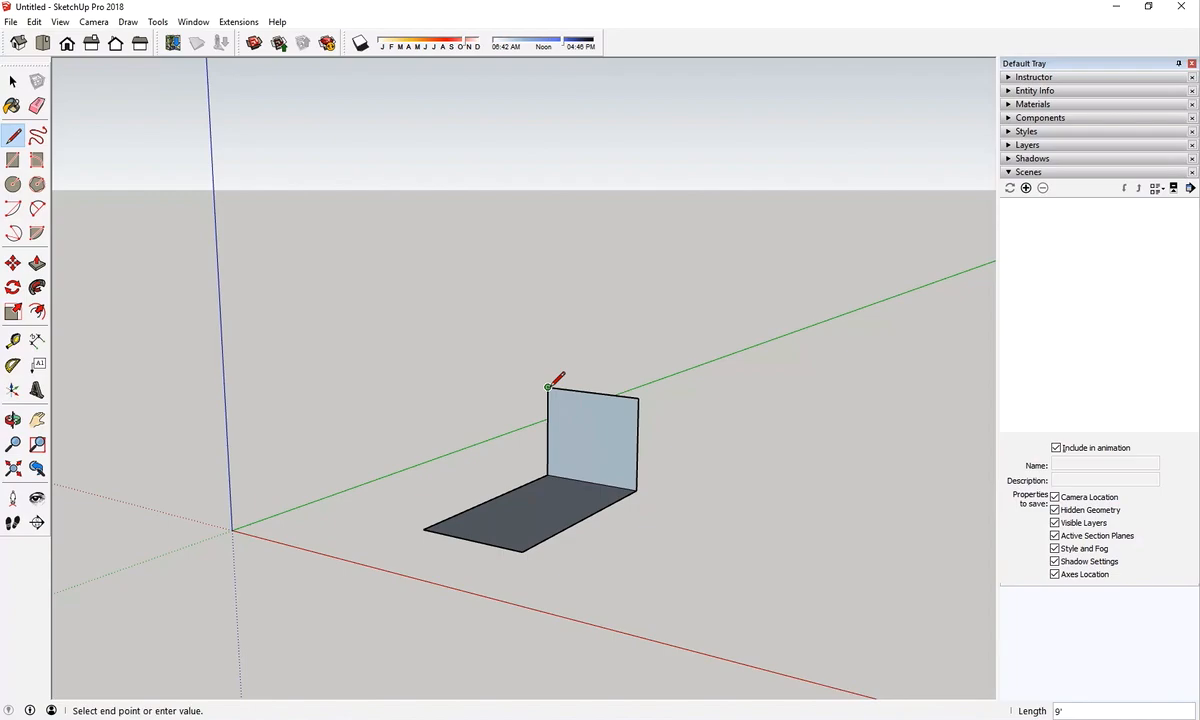
{"action": "left_click", "coordinate": [420, 425]}
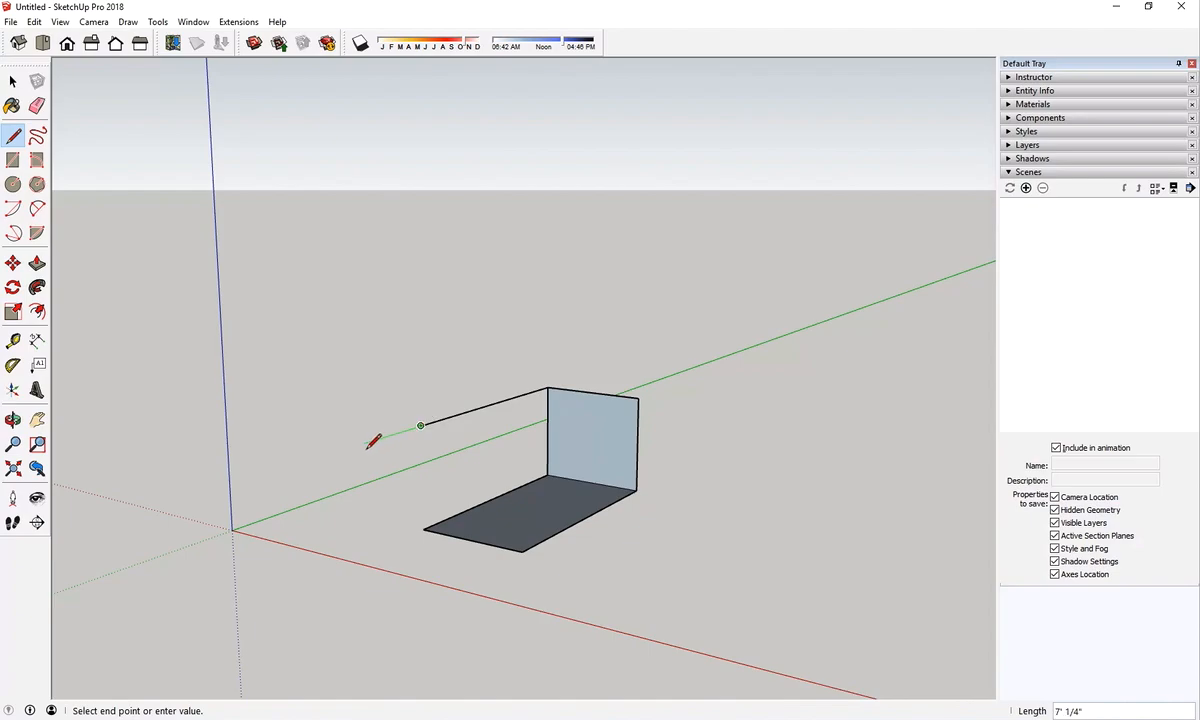
{"action": "type", "text": "5'"}
{"action": "key", "text": "Return"}
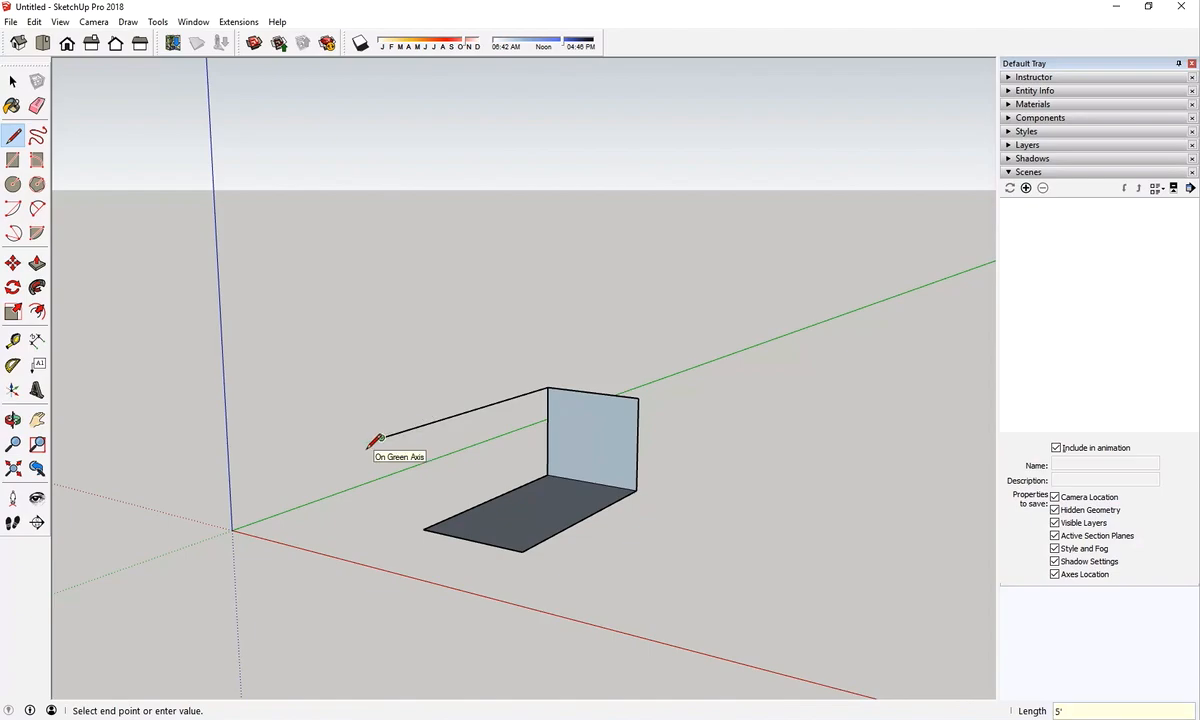
{"action": "key", "text": "Escape"}
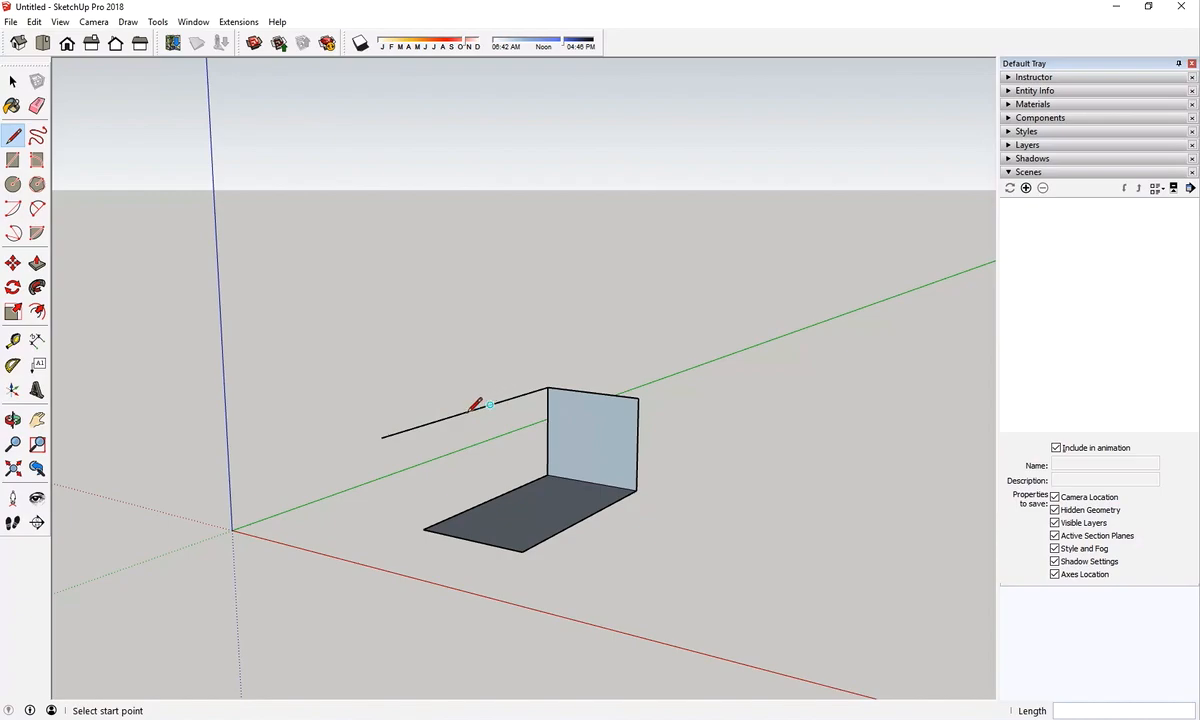
Close a 10' by 20' roof face with a crossing line at the 20' point and an edge back to the end wall
{"action": "left_click", "coordinate": [420, 426]}
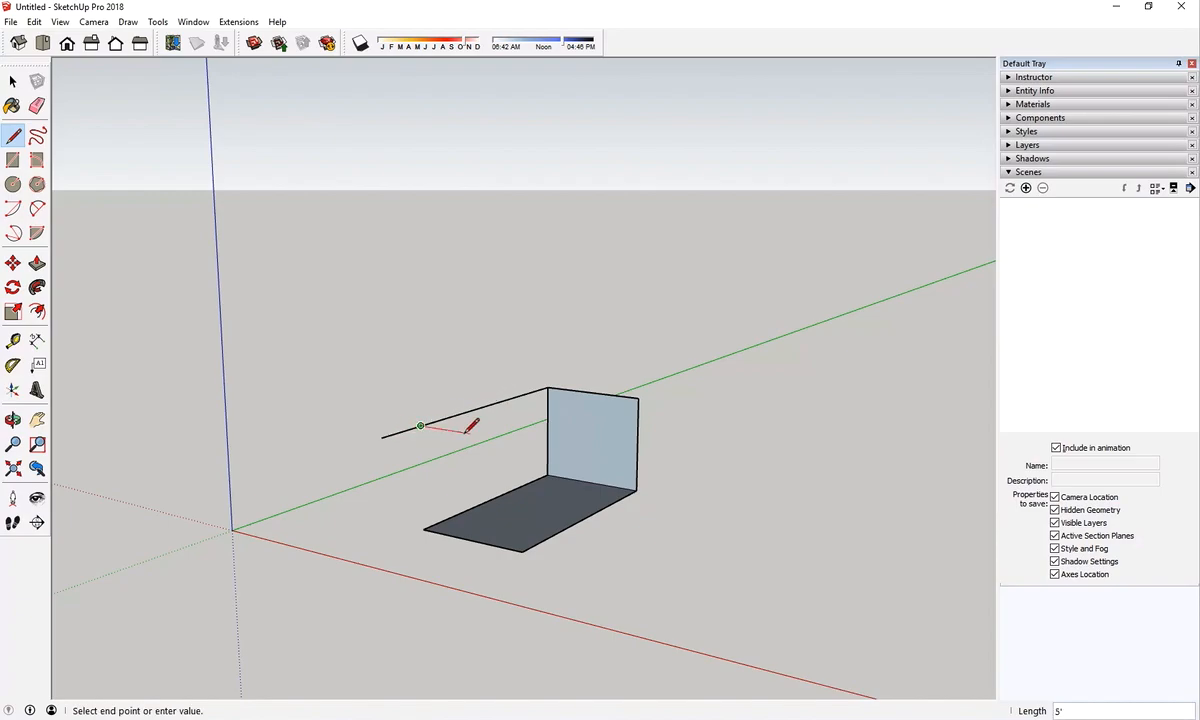
{"action": "left_click", "coordinate": [522, 441]}
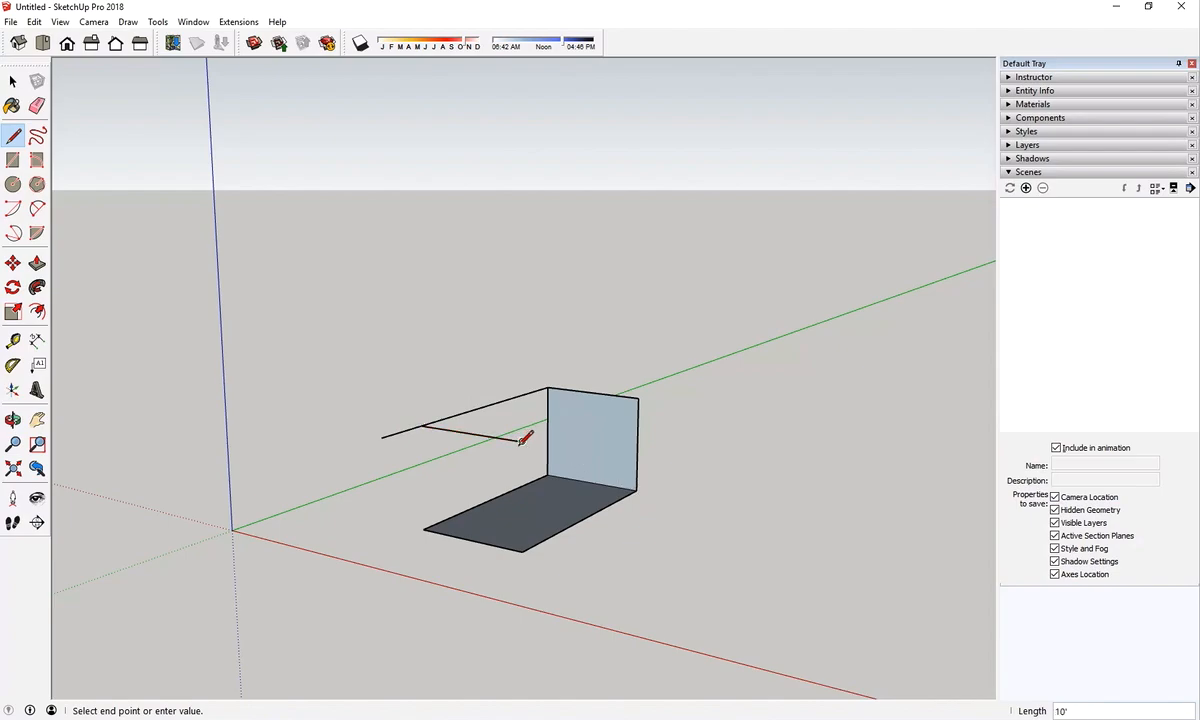
{"action": "left_click", "coordinate": [637, 399]}
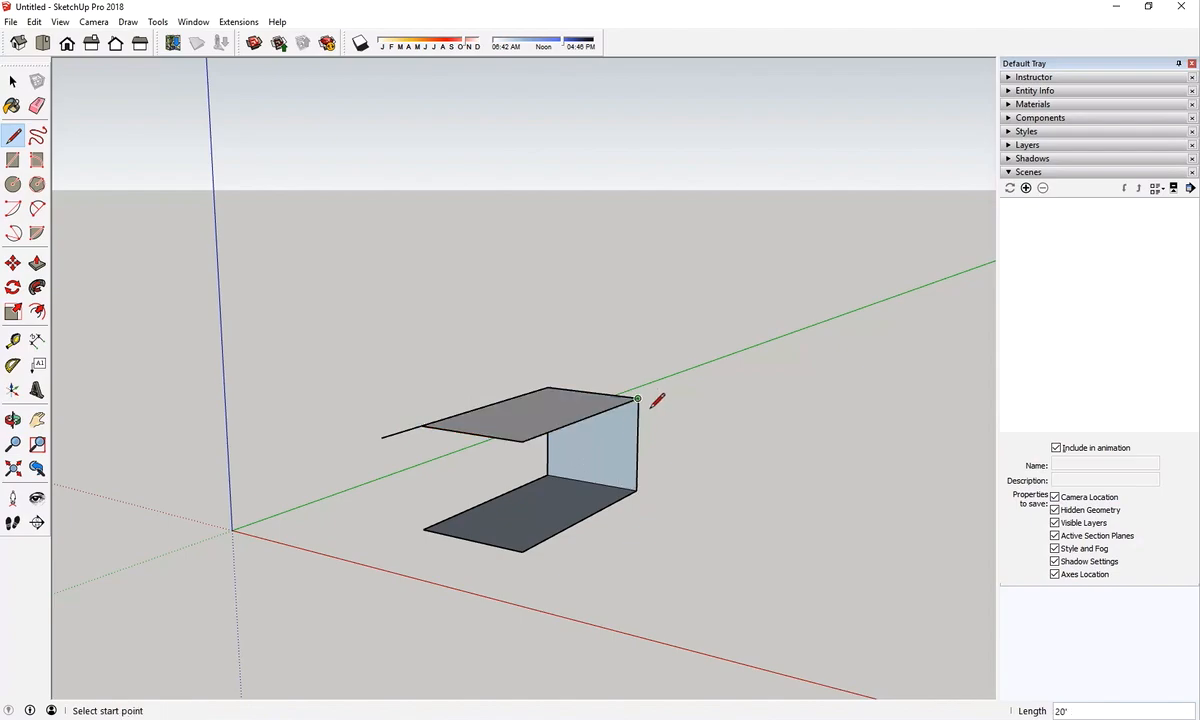
Draw the 5' deep, 10' wide roof overhang by closing lines out to the end of the extended roof edge
{"action": "left_click", "coordinate": [522, 441]}
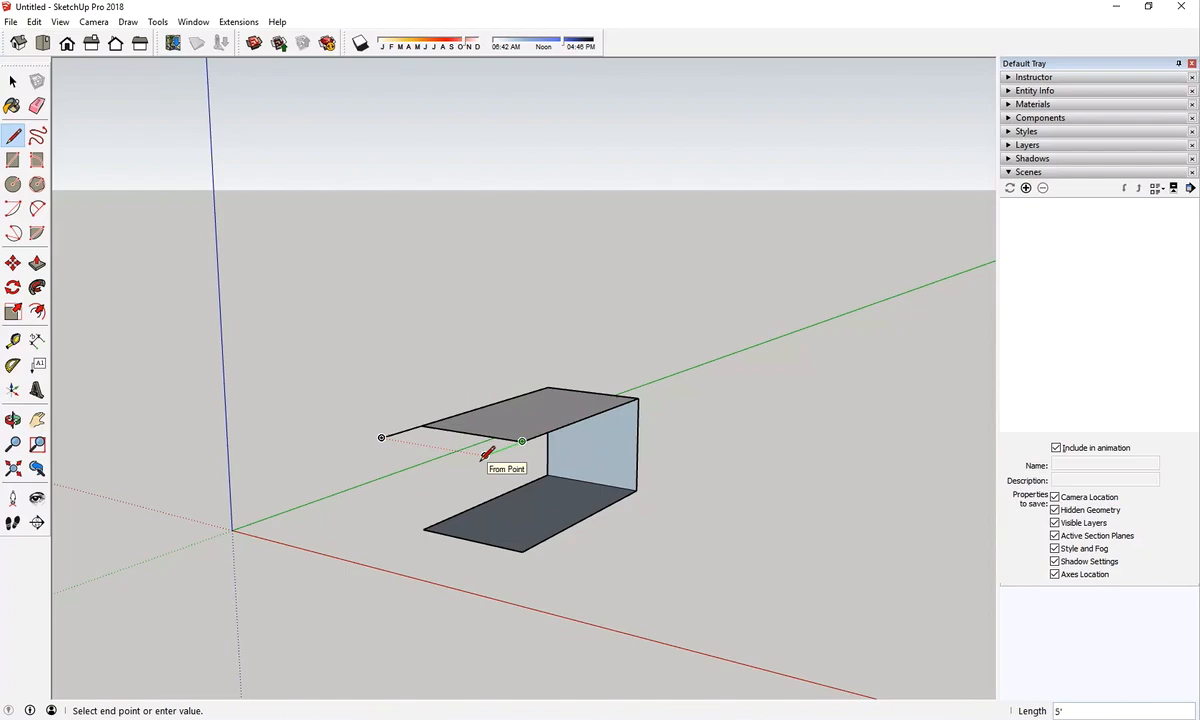
{"action": "left_click", "coordinate": [485, 455]}
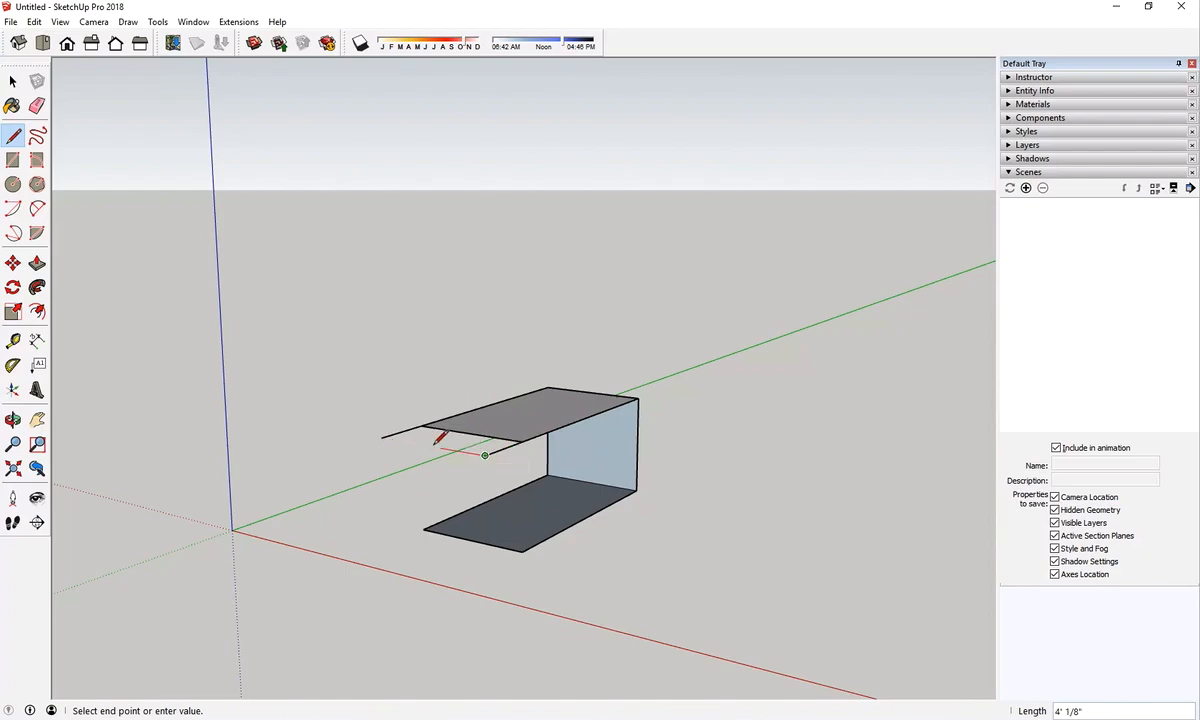
{"action": "left_click", "coordinate": [381, 437]}
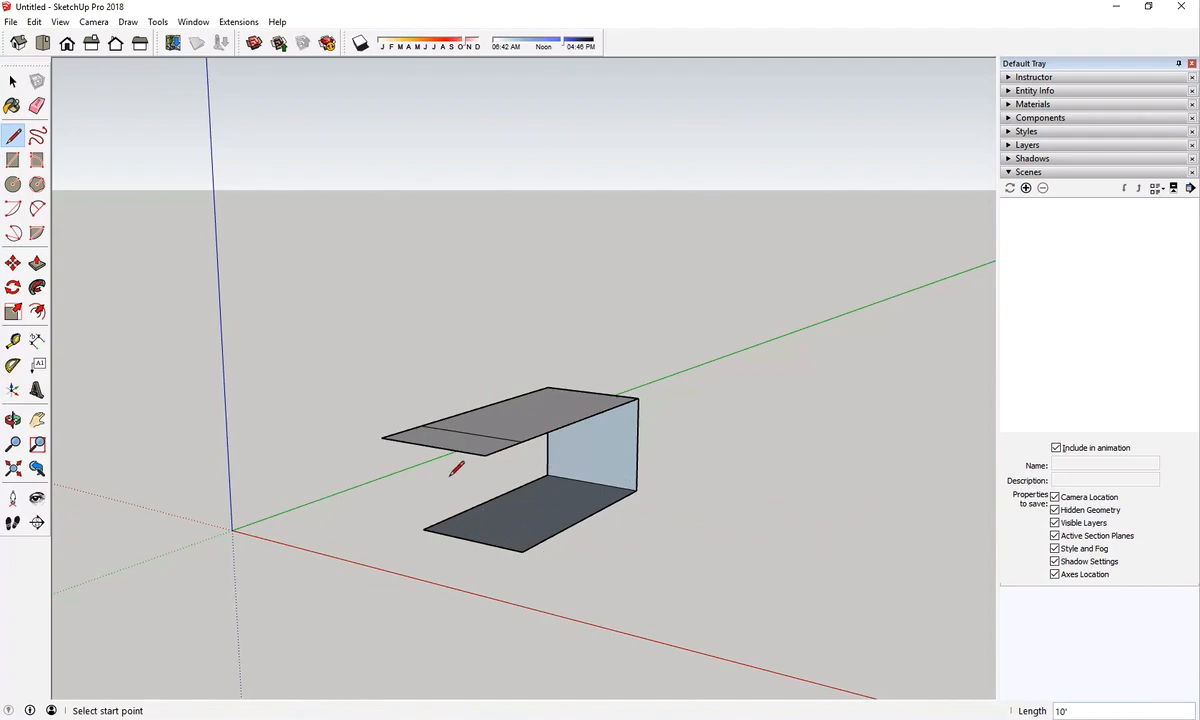
Draw a 9' vertical line from the roof's 20' point down to the floor corner, closing the long side wall
{"action": "left_click", "coordinate": [422, 425]}
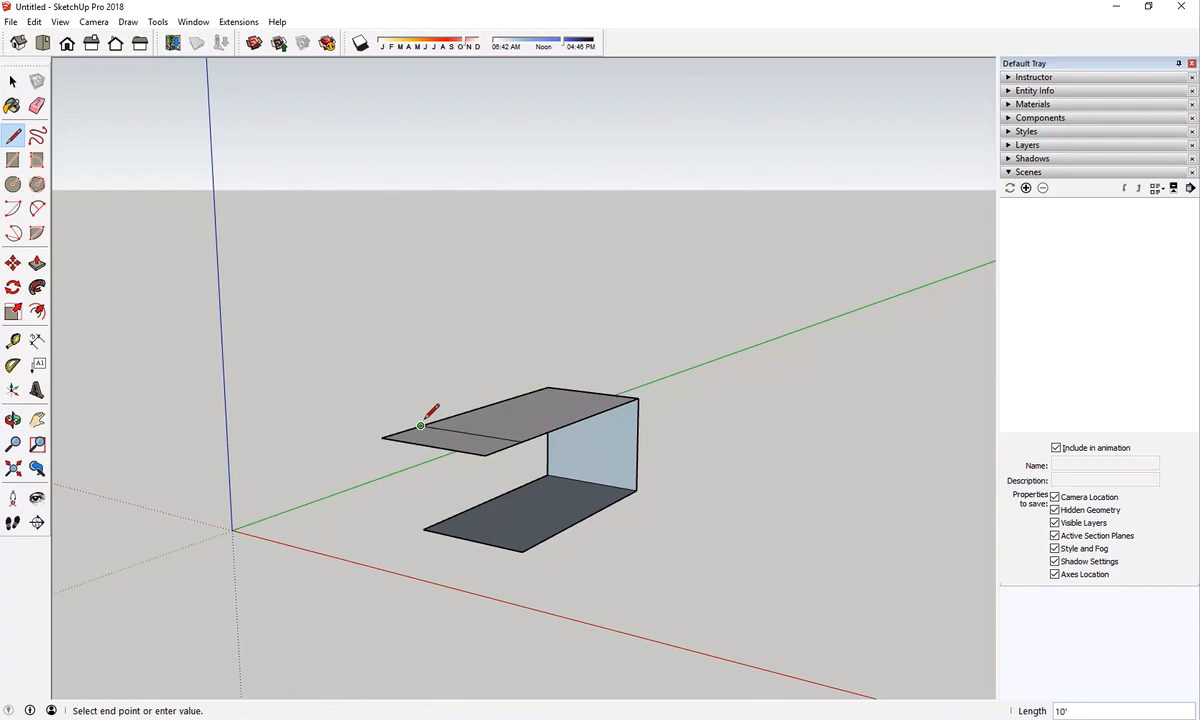
{"action": "left_click", "coordinate": [422, 528]}
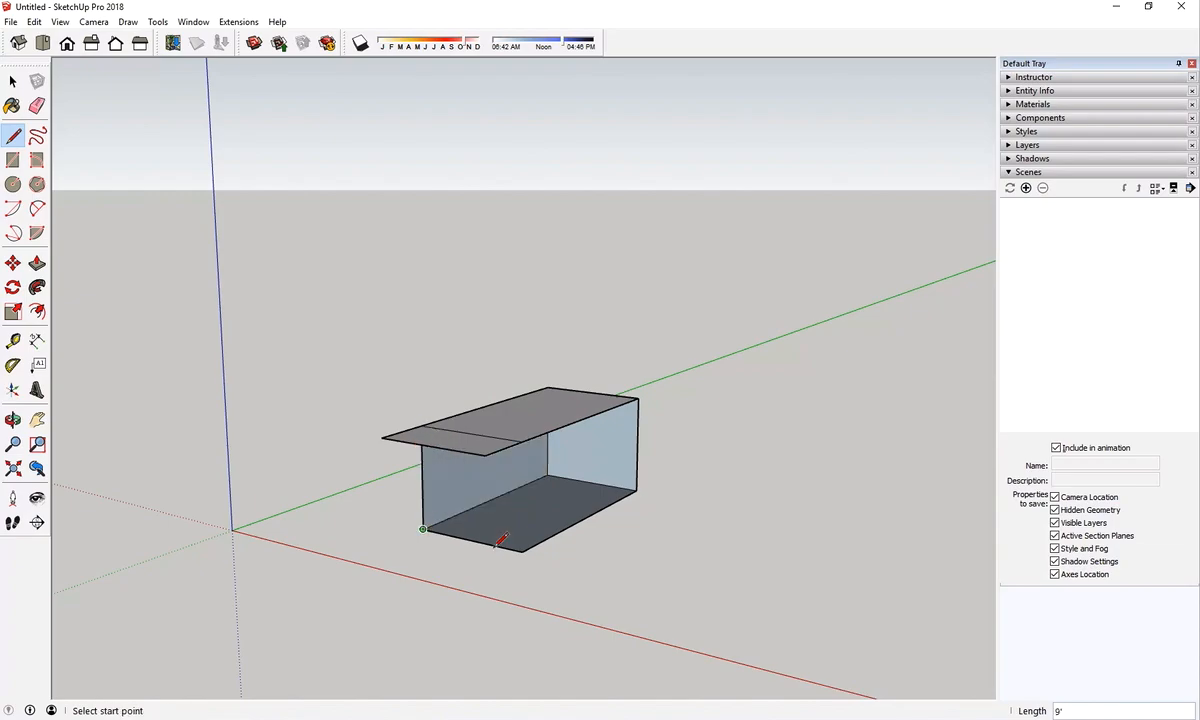